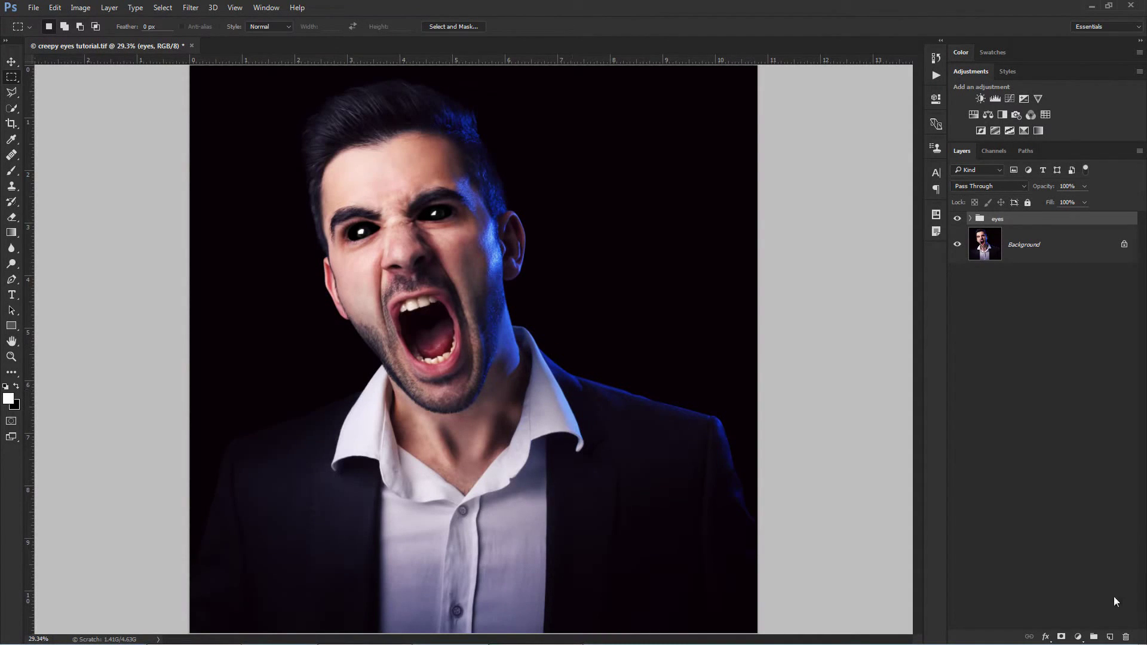
- Create a new layer above the eyes group and name it "fangs"
left_click(1111, 637)
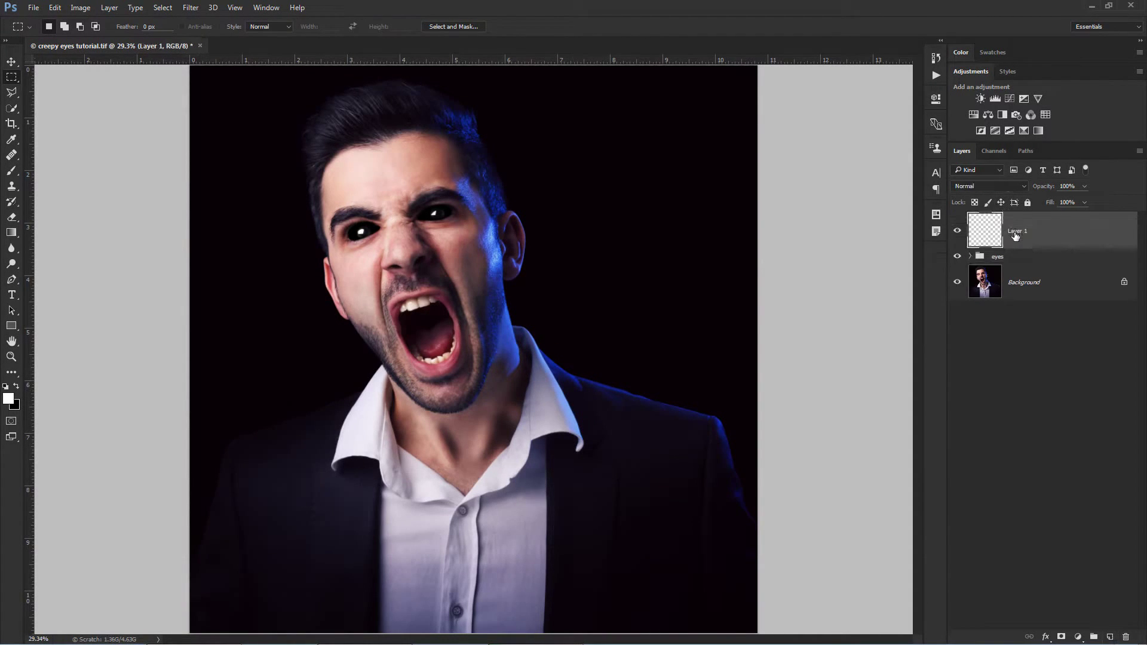
double_click(1015, 232)
type("fangs")
key("Return")
- Start a Pen path at the gum line and trace down the inner edge of the small upper tooth on the image's left
key("z")
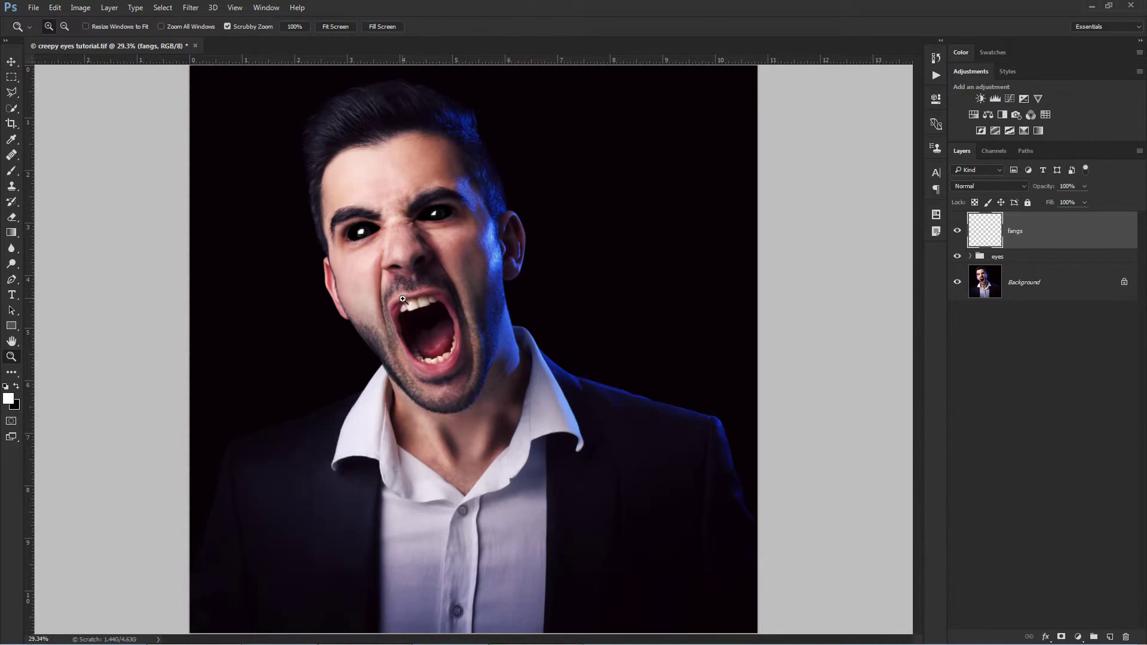
left_click_drag(402, 298, 535, 287)
key("m")
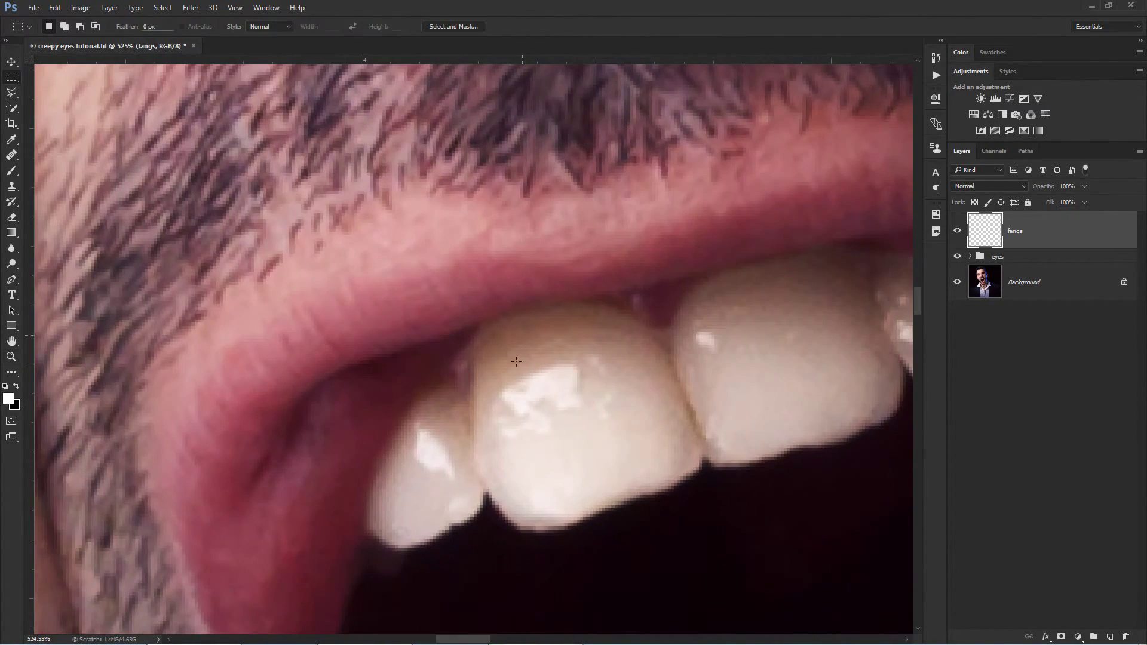
left_click_drag(516, 361, 506, 235)
key("z")
left_click_drag(461, 269, 482, 272)
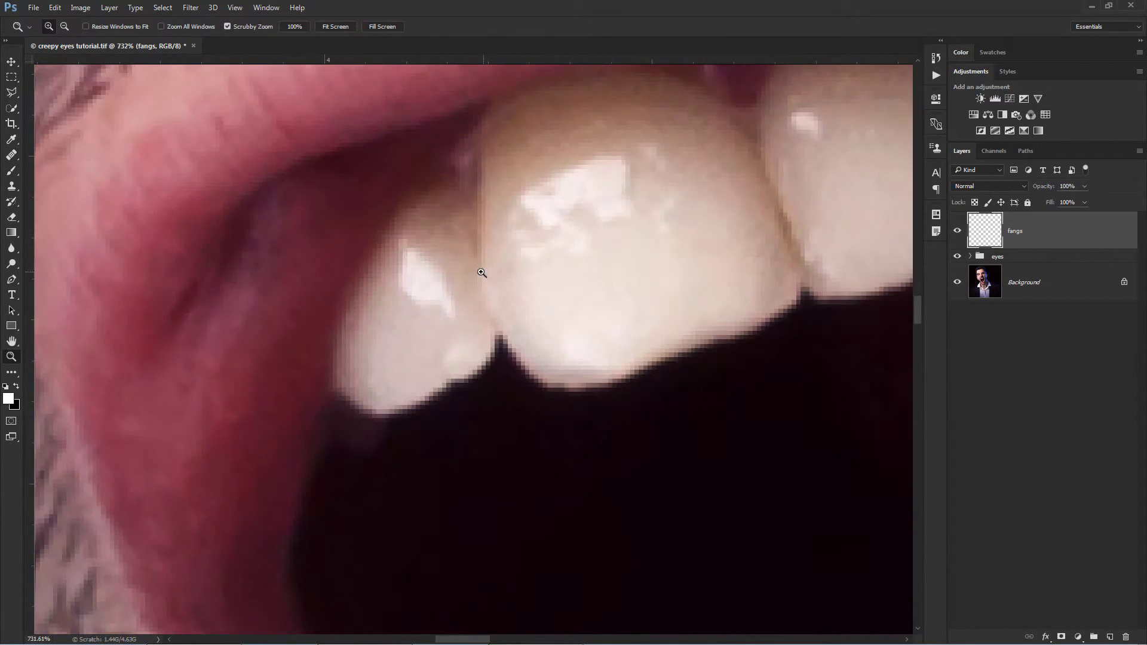
key("p")
left_click(459, 187)
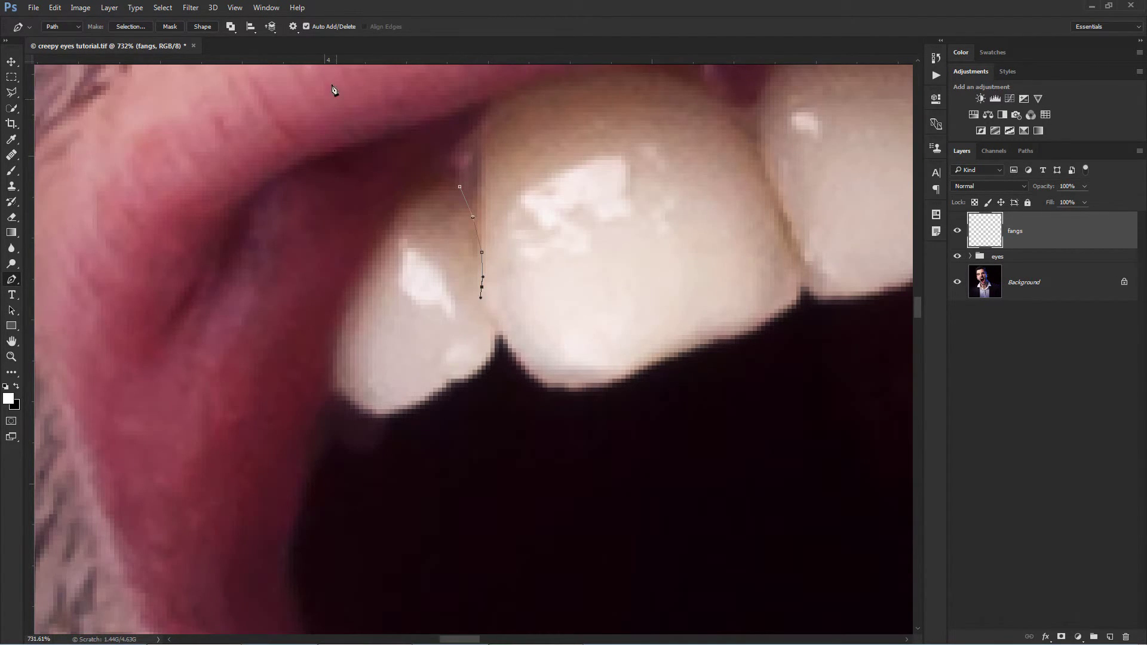
left_click(295, 32)
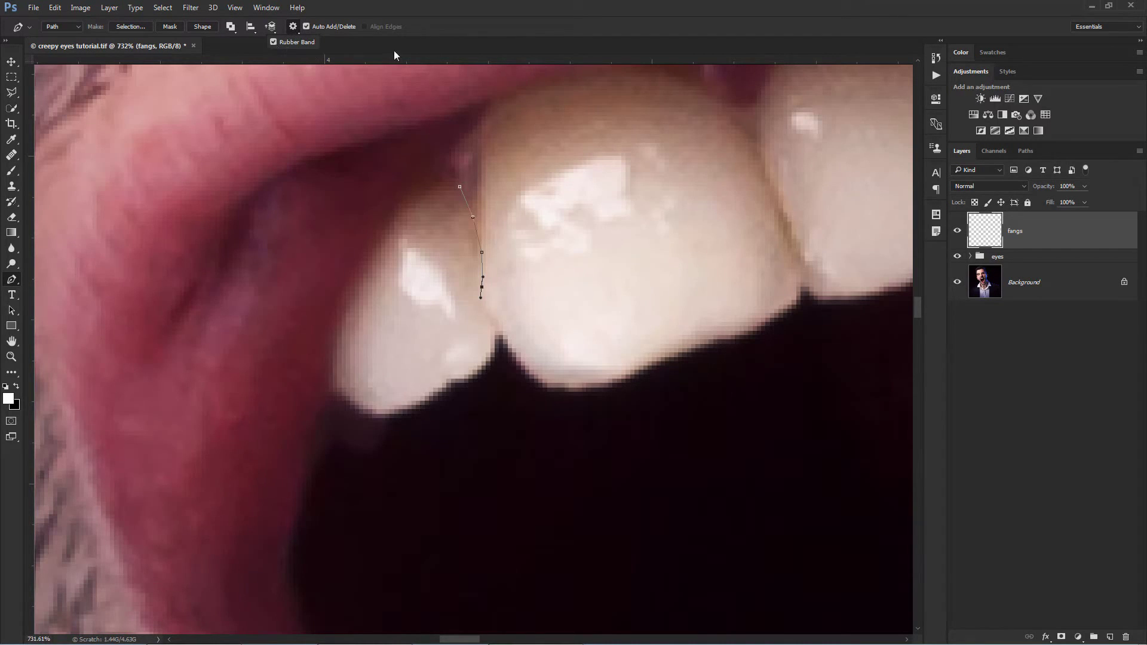
left_click(414, 16)
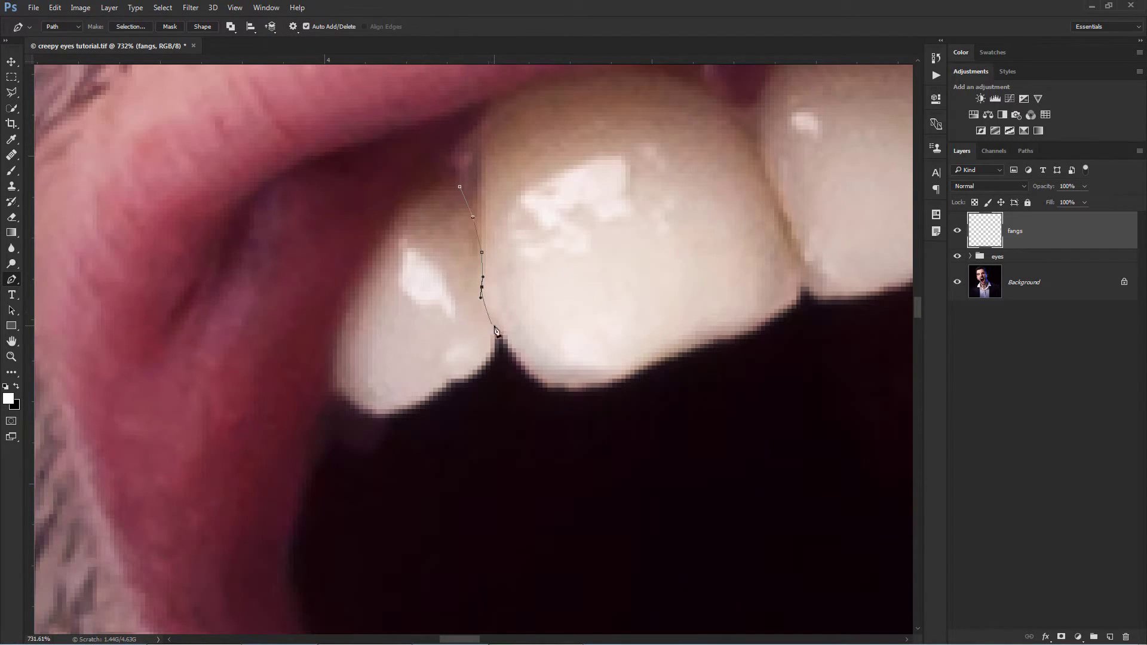
- Extend the path below the tooth into a sharp fang tip, with a corner point that redirects the curve back toward the lip
left_click(504, 362)
left_click_drag(525, 545, 525, 581)
left_click(525, 545, "alt")
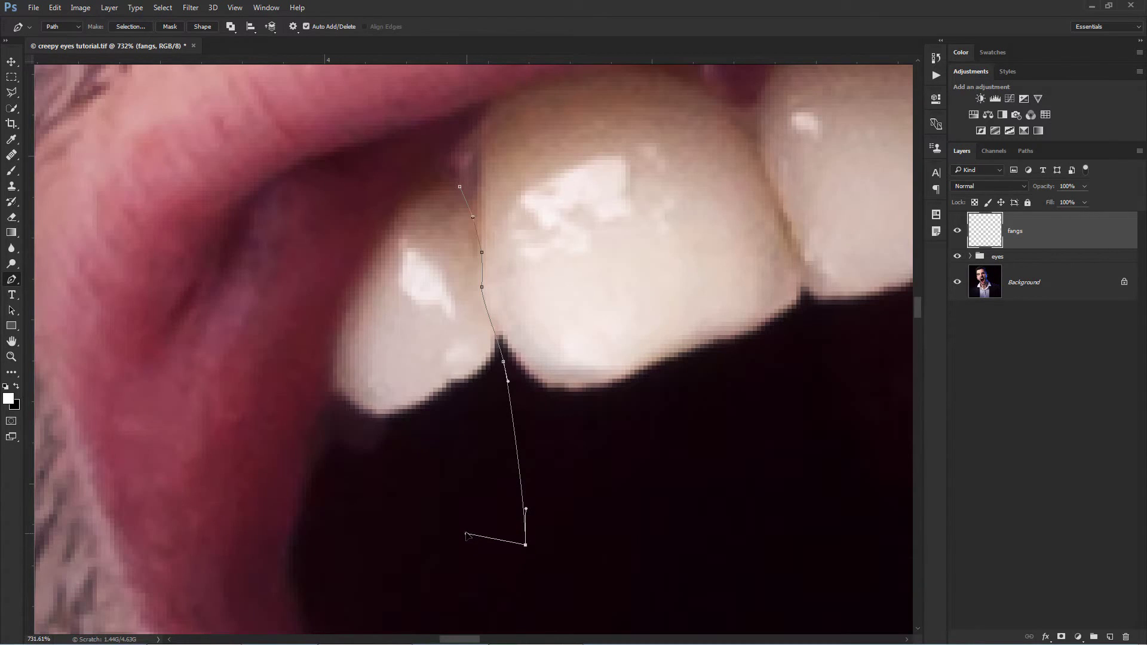
left_click_drag(467, 535, 465, 528)
- Continue the fang path up the tooth's outer edge with curved points and close it at the gum line
left_click_drag(350, 423, 337, 405)
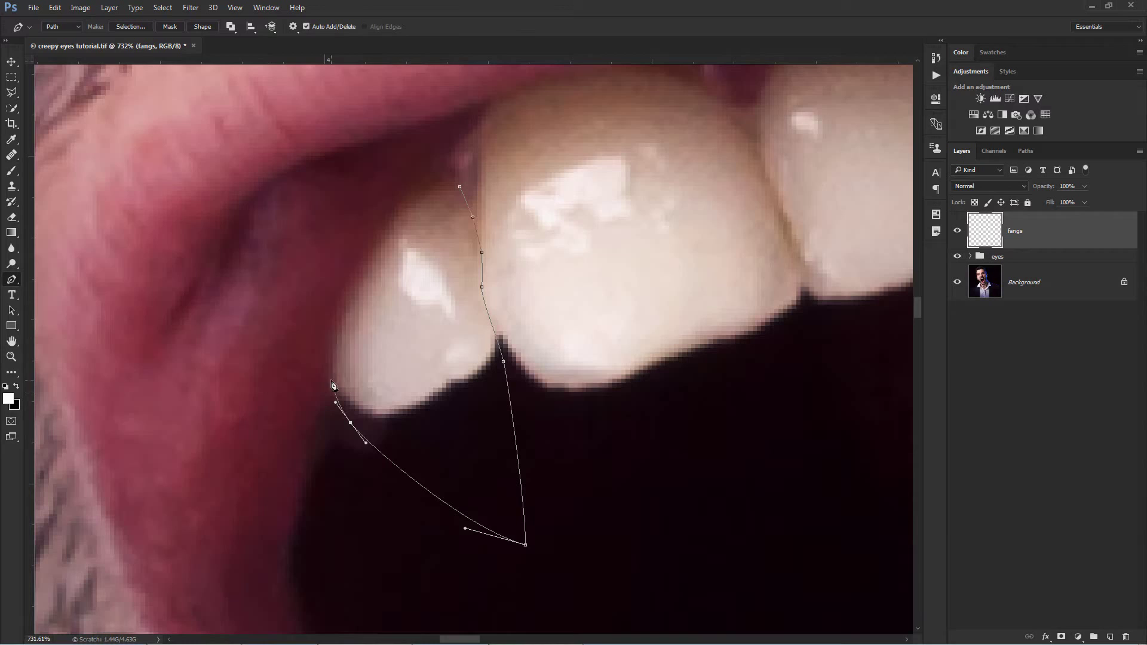
left_click(333, 379)
left_click_drag(350, 299, 366, 264)
left_click_drag(411, 200, 430, 189)
- Convert the fang path into a new anti-aliased selection with a 0.5-pixel feather radius
right_click(452, 351)
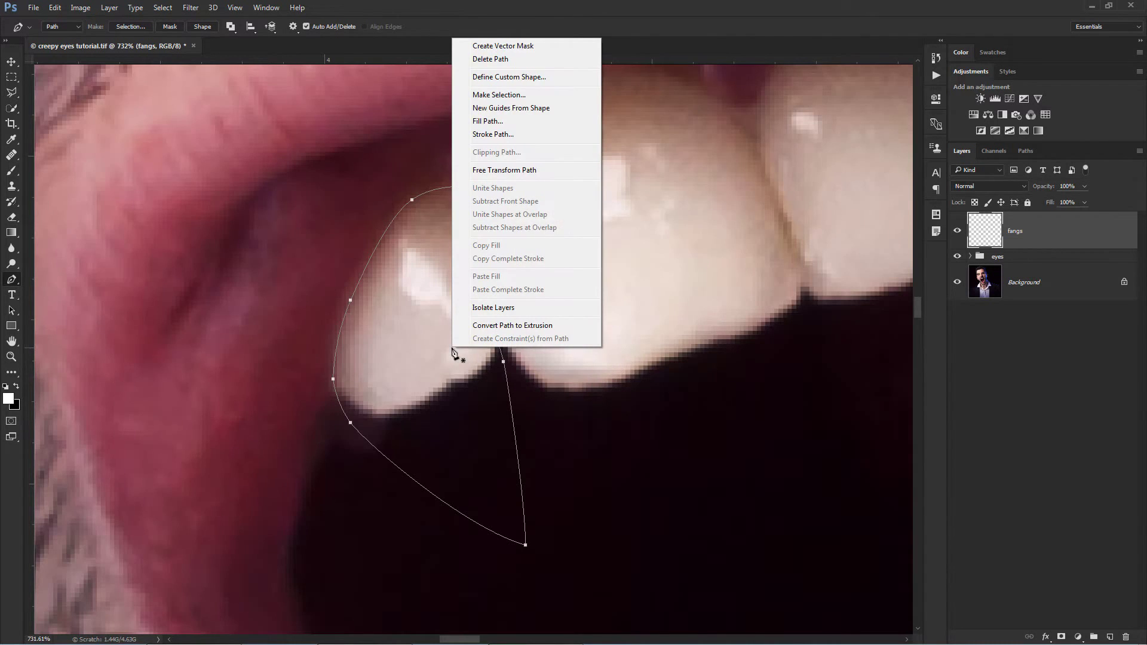
left_click(527, 96)
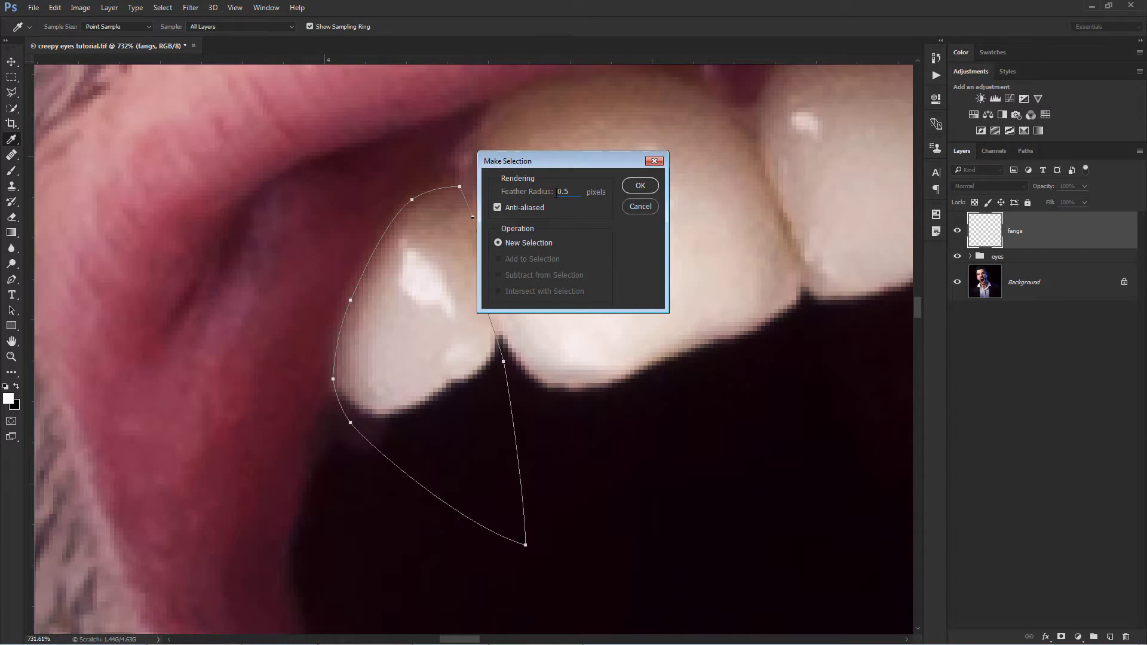
left_click(640, 185)
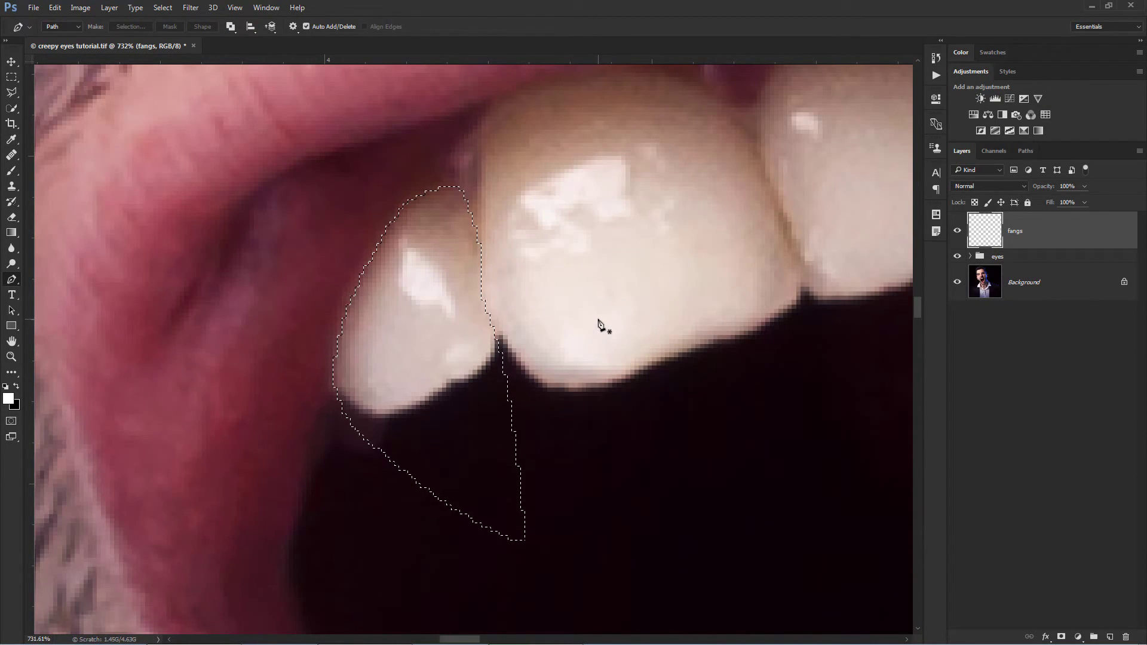
- Set the Clone Stamp to sample Current & Below, with a 9 px brush, 2% hardness and 11% flow
left_click(11, 188)
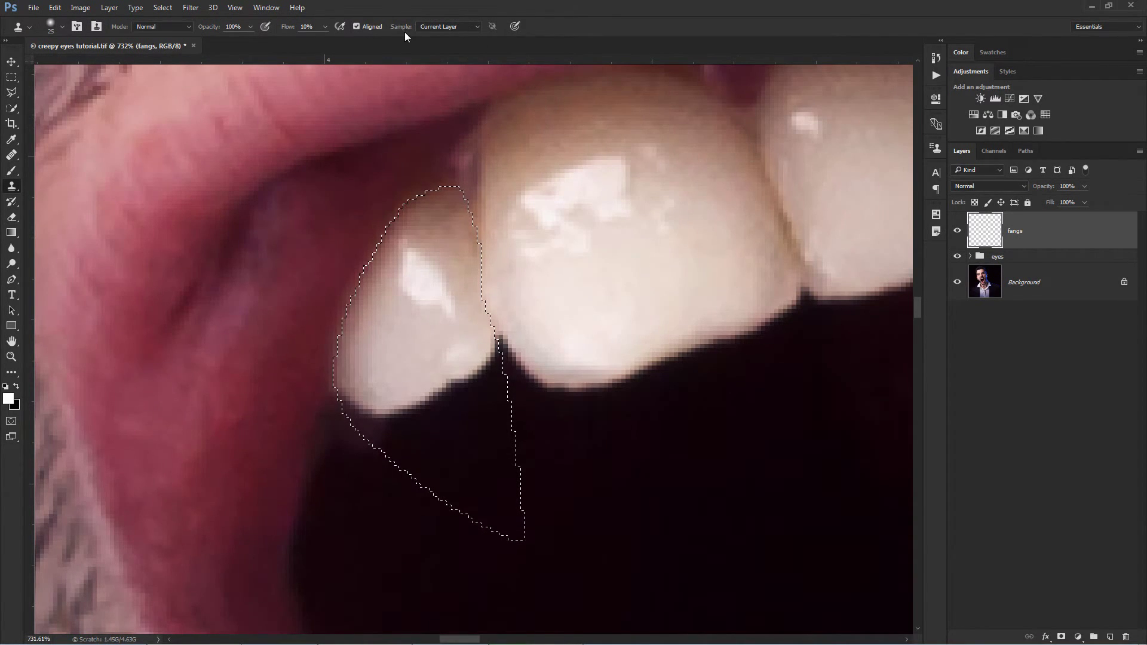
left_click(440, 26)
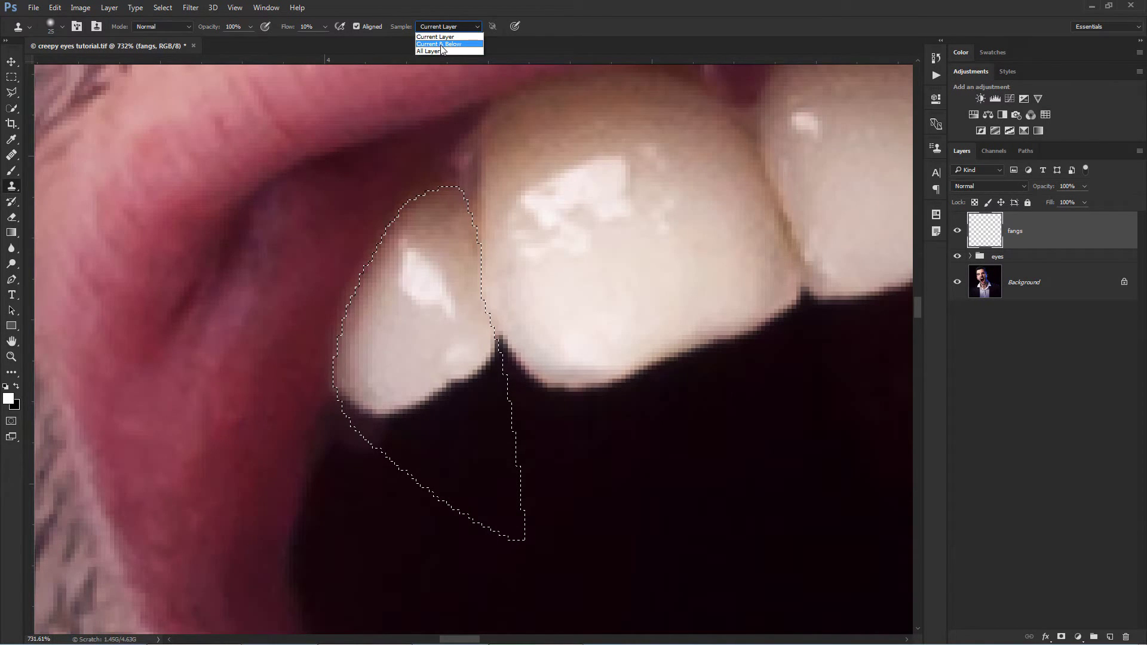
left_click(440, 44)
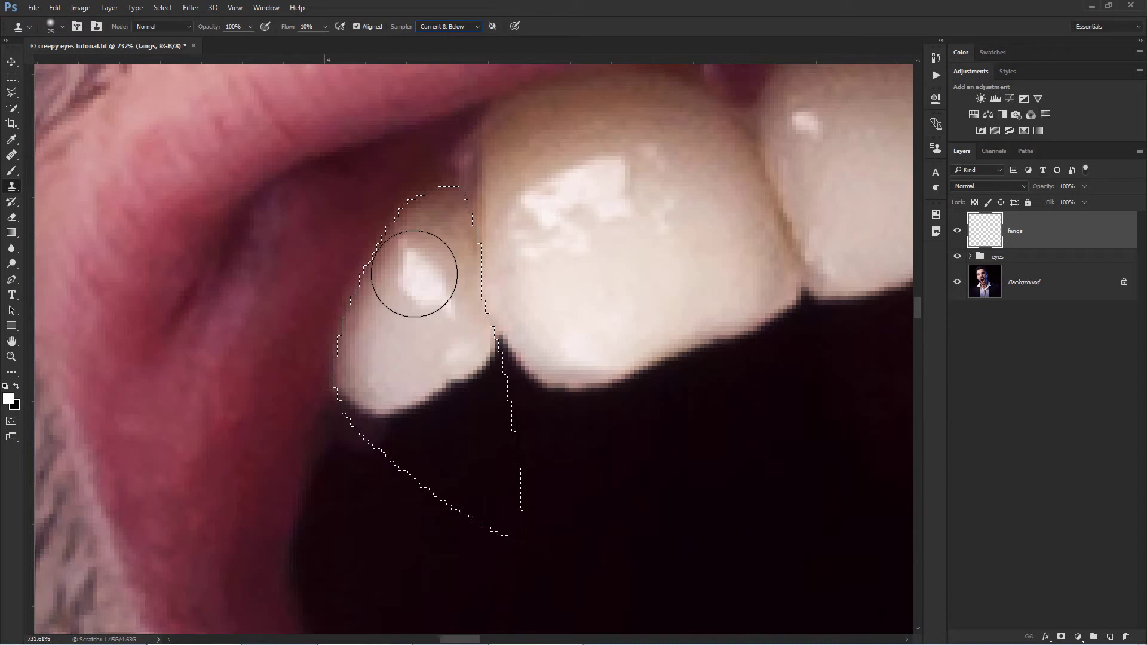
left_click(448, 303, "alt")
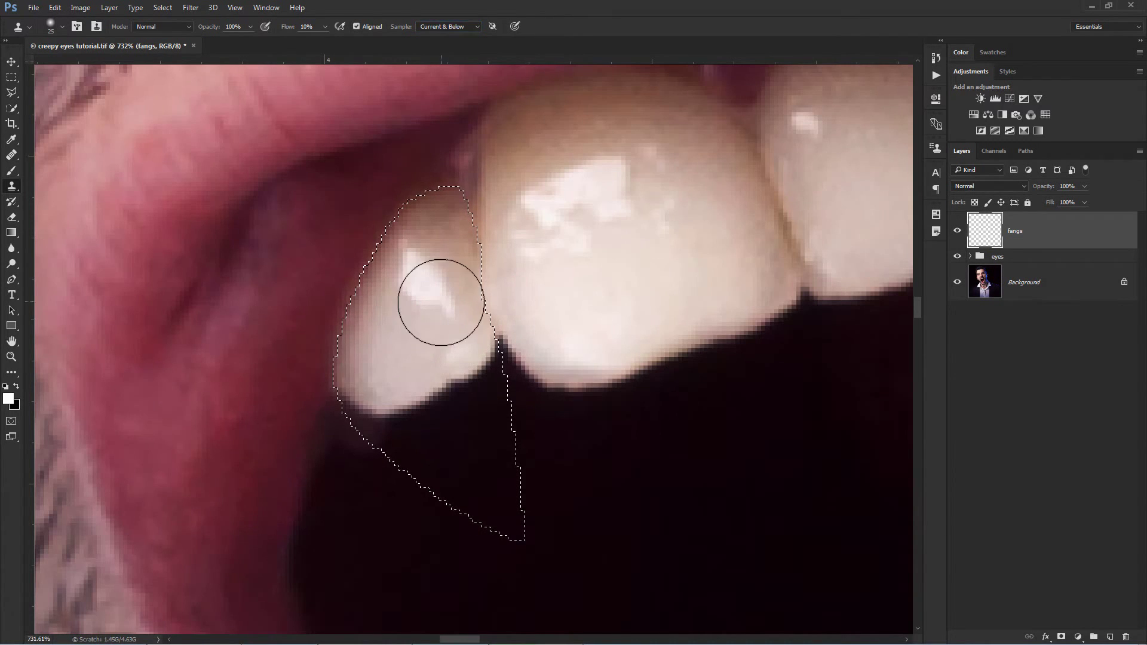
mouse_move(429, 302)
left_mouse_down()
mouse_move(450, 308)
mouse_move(486, 277)
mouse_move(435, 291)
left_mouse_up()
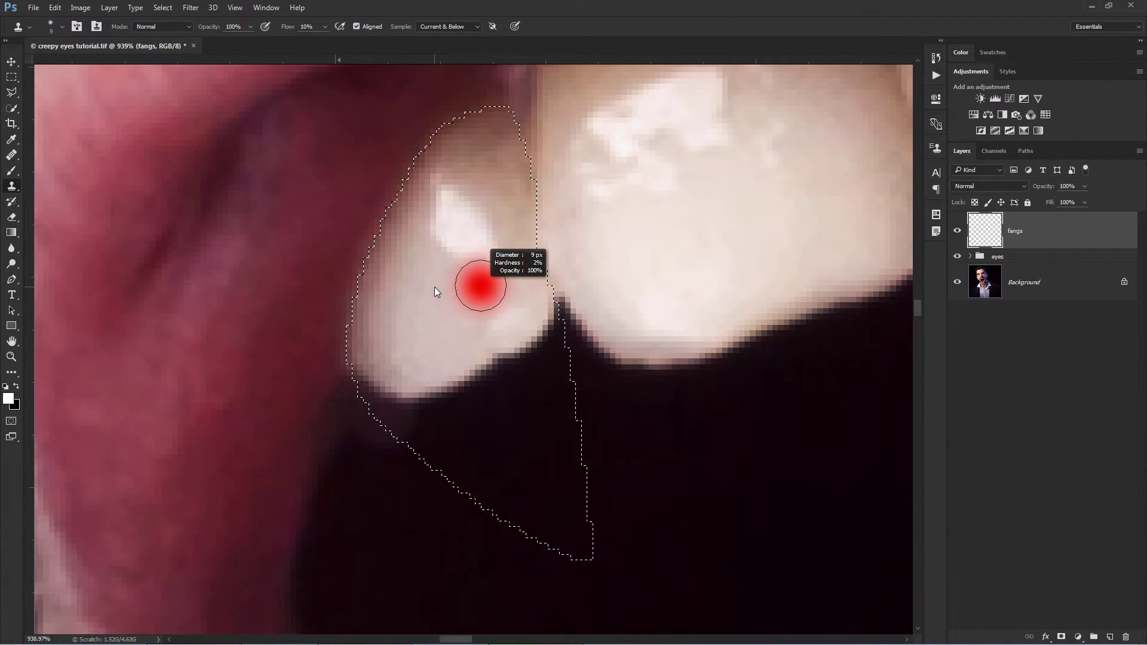
left_click_drag(284, 28, 288, 32)
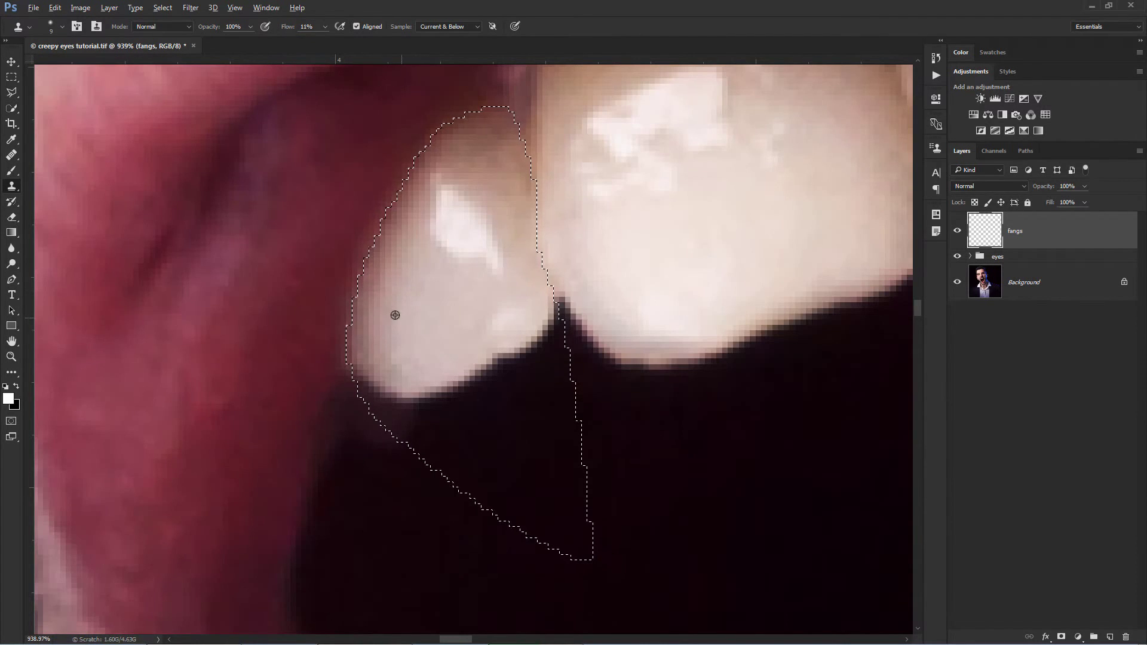
- Clone tooth texture from the middle of the tooth into the upper part of the selected fang area
left_click(428, 289, "alt")
mouse_move(431, 340)
left_mouse_down()
mouse_move(471, 429)
mouse_move(448, 371)
mouse_move(464, 361)
mouse_move(494, 402)
mouse_move(505, 359)
mouse_move(491, 358)
left_mouse_up()
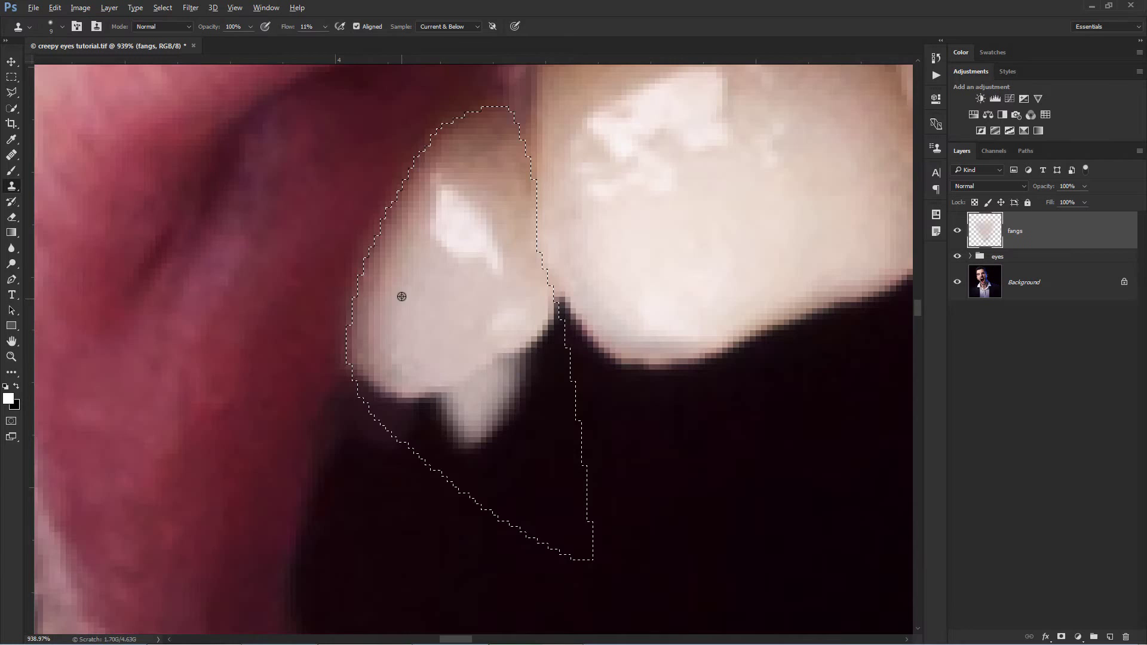
left_click(404, 316, "alt")
mouse_move(420, 396)
left_mouse_down()
mouse_move(436, 414)
mouse_move(391, 383)
mouse_move(396, 434)
mouse_move(415, 358)
mouse_move(494, 418)
mouse_move(512, 359)
mouse_move(507, 385)
left_mouse_up()
left_click(365, 328, "alt")
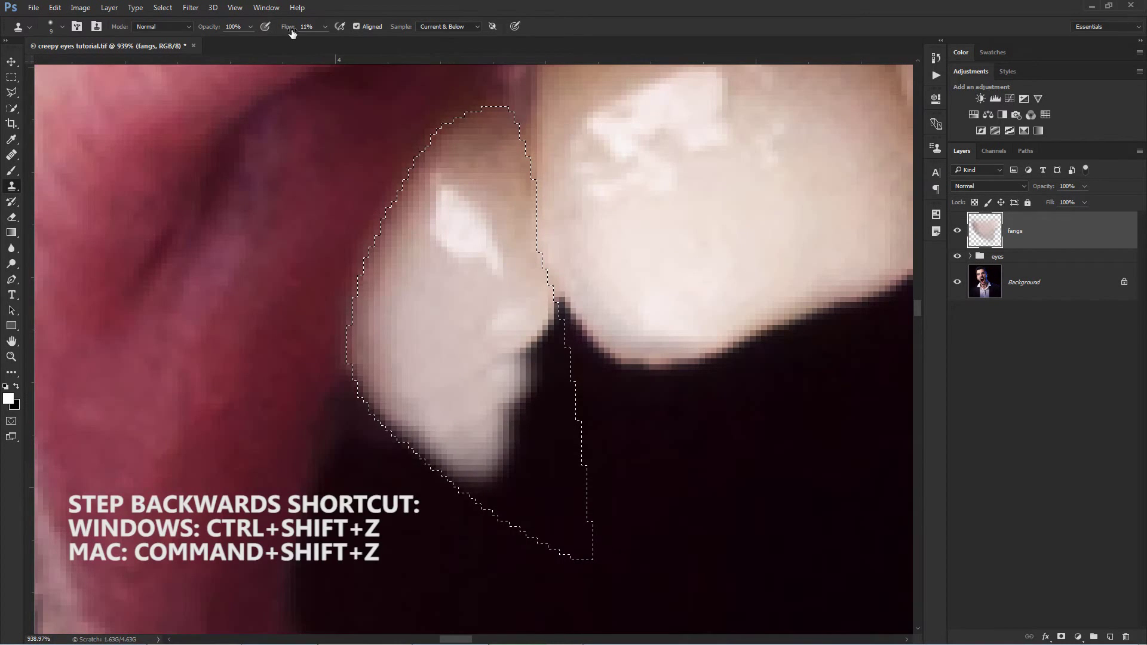
- Raise the Clone Stamp flow to 18% and clone tooth texture over the fang's inner edge and middle
left_click_drag(289, 29, 294, 35)
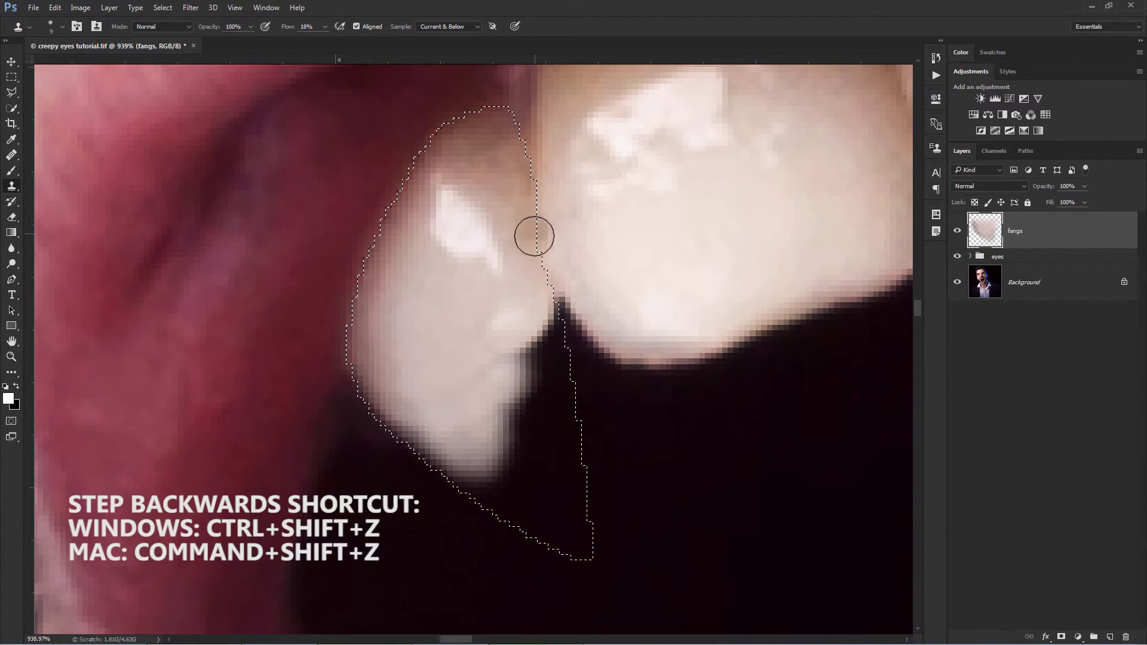
key("ctrl+shift+z")
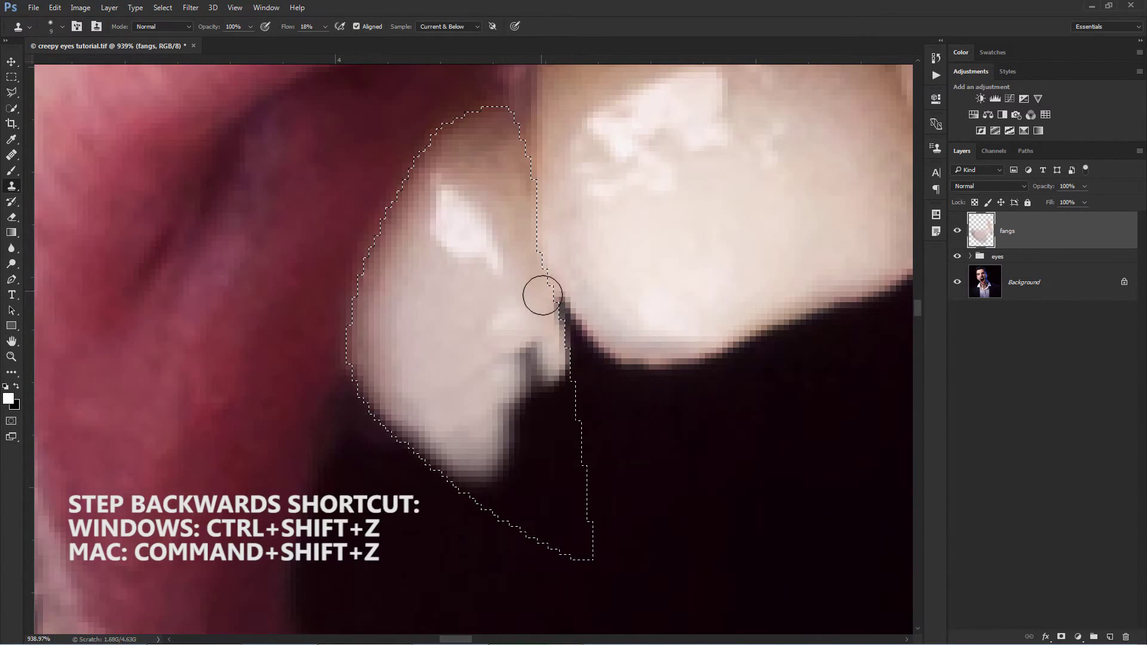
mouse_move(499, 338)
left_mouse_down()
mouse_move(534, 388)
mouse_move(516, 381)
mouse_move(505, 426)
left_mouse_up()
left_click(428, 338, "alt")
mouse_move(502, 382)
left_mouse_down()
mouse_move(521, 355)
mouse_move(502, 333)
left_mouse_up()
left_click_drag(437, 458, 493, 454)
- Resample the cloned texture to fill the fang down to its pointed tip, and deselect
left_click(494, 415, "alt")
mouse_move(510, 508)
left_mouse_down()
mouse_move(522, 450)
mouse_move(552, 427)
left_mouse_up()
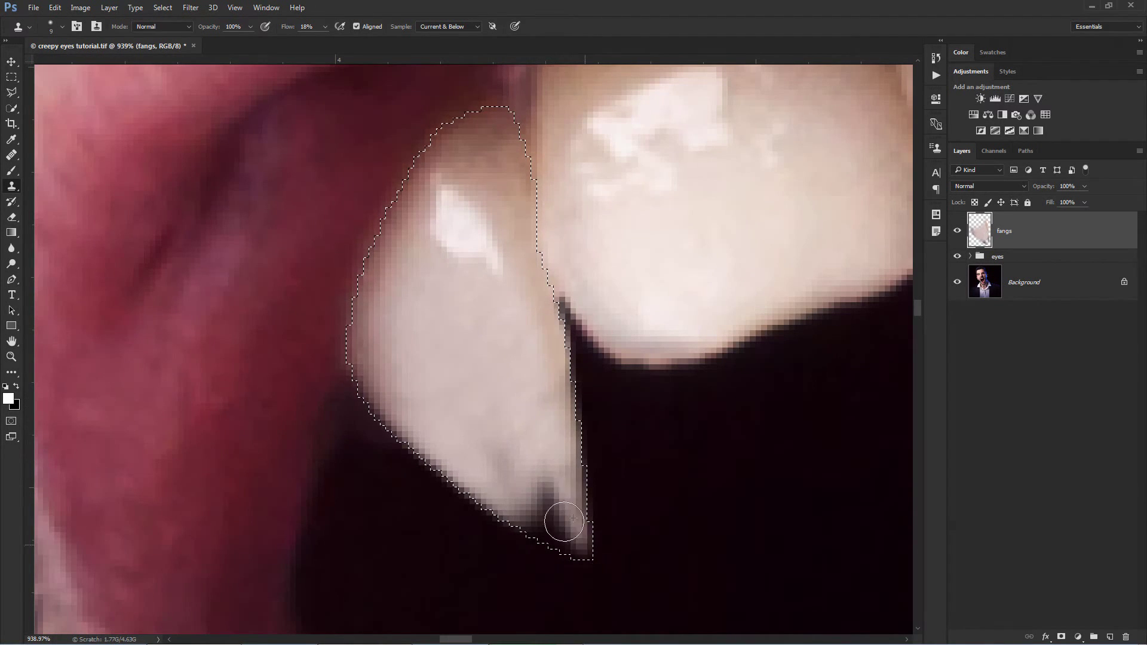
mouse_move(564, 522)
left_mouse_down()
mouse_move(556, 507)
mouse_move(532, 532)
mouse_move(537, 517)
mouse_move(483, 502)
mouse_move(490, 486)
left_mouse_up()
left_click(519, 436, "alt")
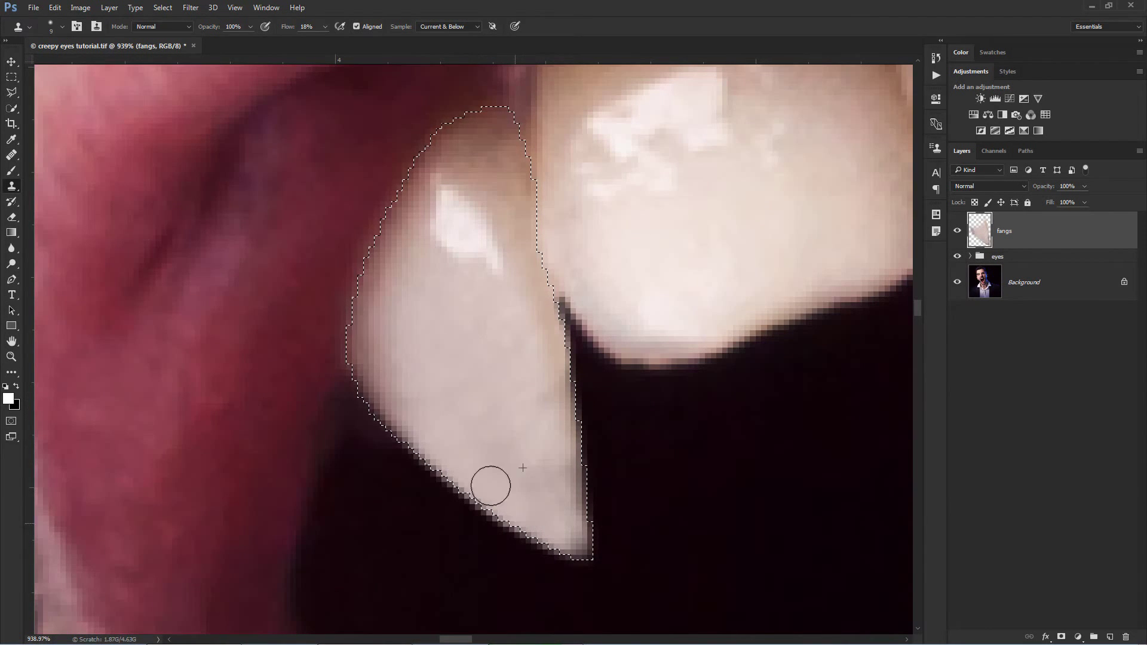
key("ctrl+d")
key("m")
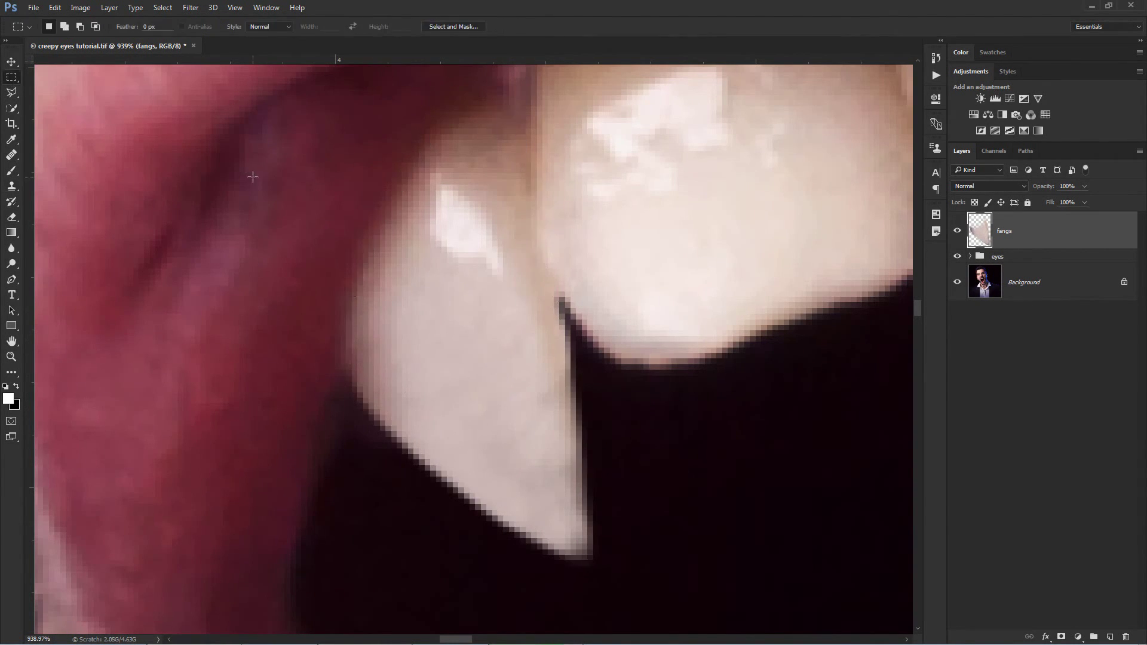
- Load the painted fang area as a selection and clone texture along its inner edge near the tip
key("z")
mouse_move(448, 328)
left_mouse_down()
mouse_move(343, 317)
mouse_move(447, 326)
mouse_move(359, 357)
mouse_move(424, 366)
left_mouse_up()
left_click(10, 184)
key("z")
key("s")
key("ctrl+alt+z")
key("ctrl+alt+z")
left_click_drag(513, 397, 537, 446)
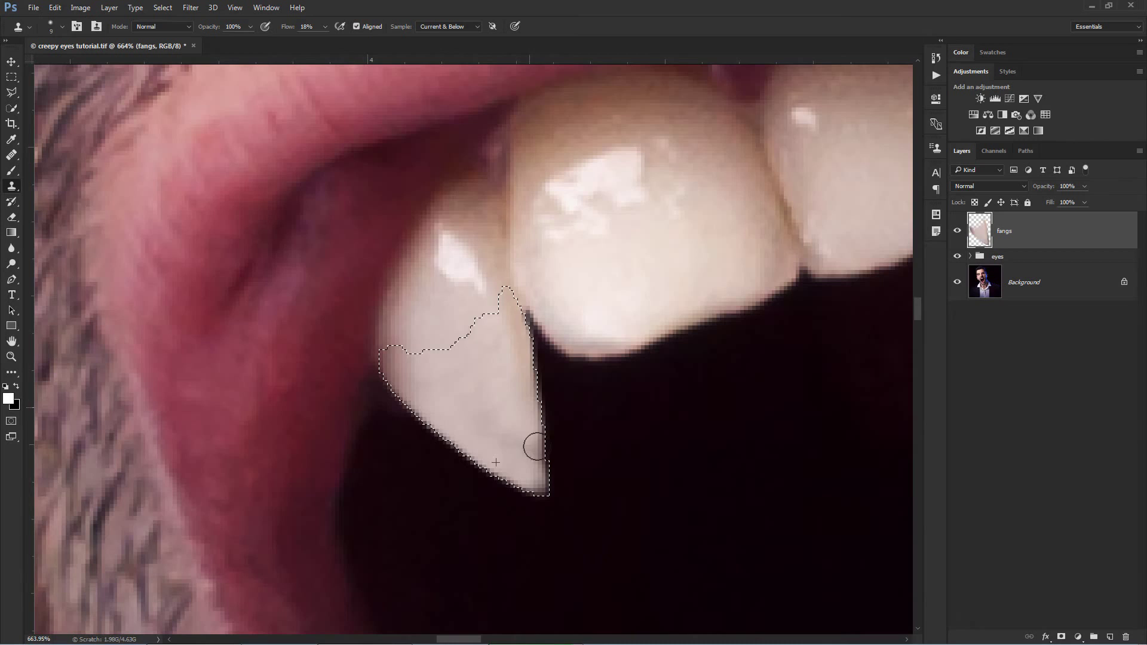
key("z")
mouse_move(496, 215)
left_mouse_down()
mouse_move(406, 246)
mouse_move(512, 294)
mouse_move(597, 275)
left_mouse_up()
key("m")
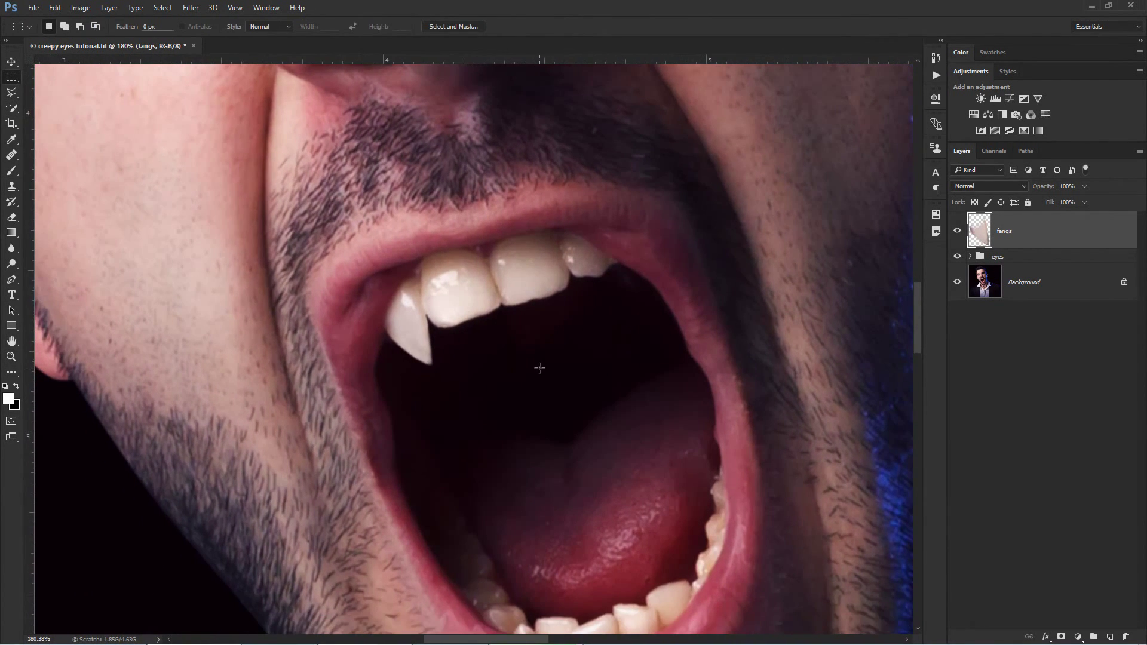
- Clone more tooth texture down the fang's dark inner edge to the tip, and clear the selection
key("z")
left_click_drag(424, 345, 525, 345)
key("m")
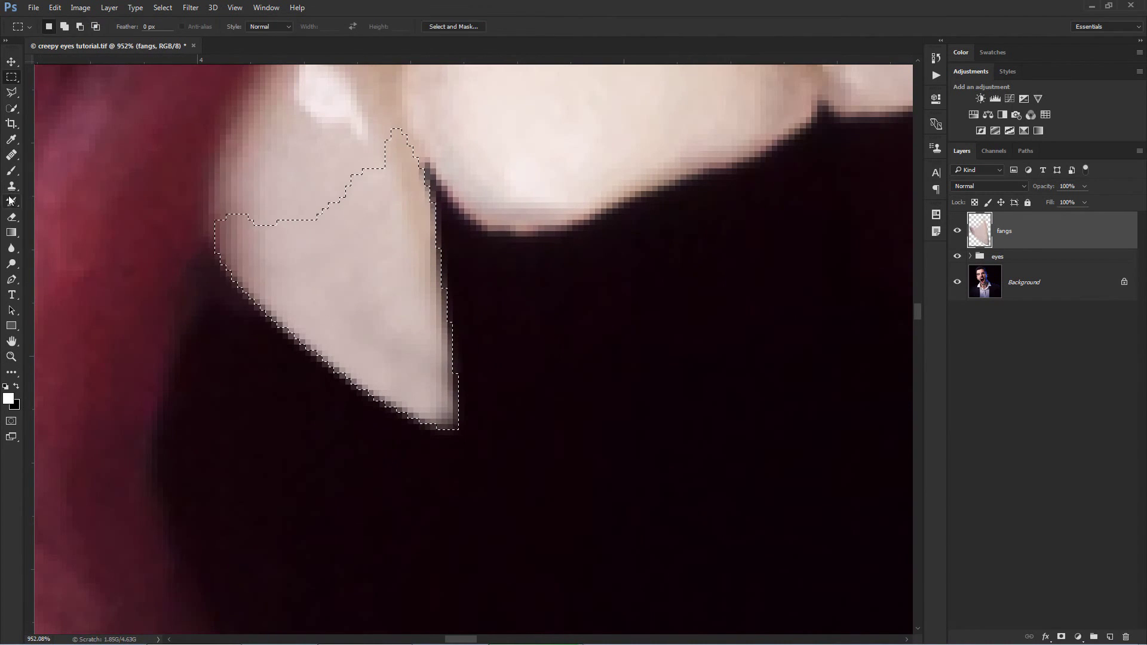
left_click(11, 187)
left_click(418, 256, "alt")
mouse_move(428, 302)
left_mouse_down()
mouse_move(438, 379)
mouse_move(422, 279)
mouse_move(439, 390)
left_mouse_up()
key("m")
key("ctrl+d")
- Start a second Pen path down the inner edge of the small upper tooth on the opposite side of the mouth
key("z")
left_click_drag(401, 240, 263, 240)
key("m")
mouse_move(424, 247)
left_mouse_down()
mouse_move(407, 406)
mouse_move(420, 381)
left_mouse_up()
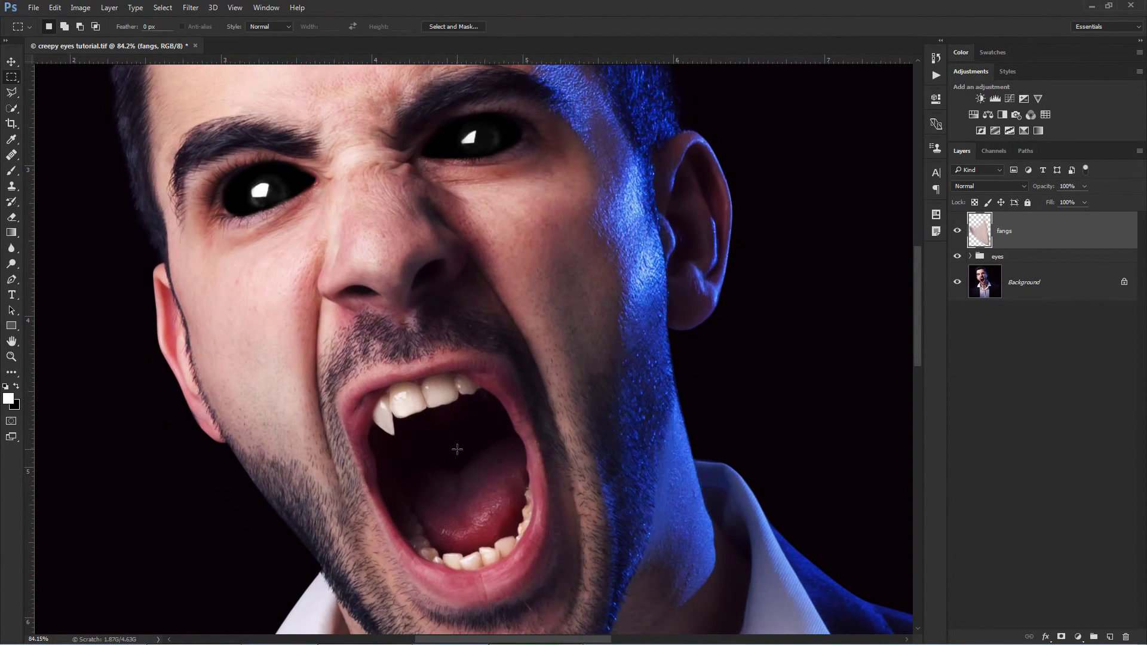
key("z")
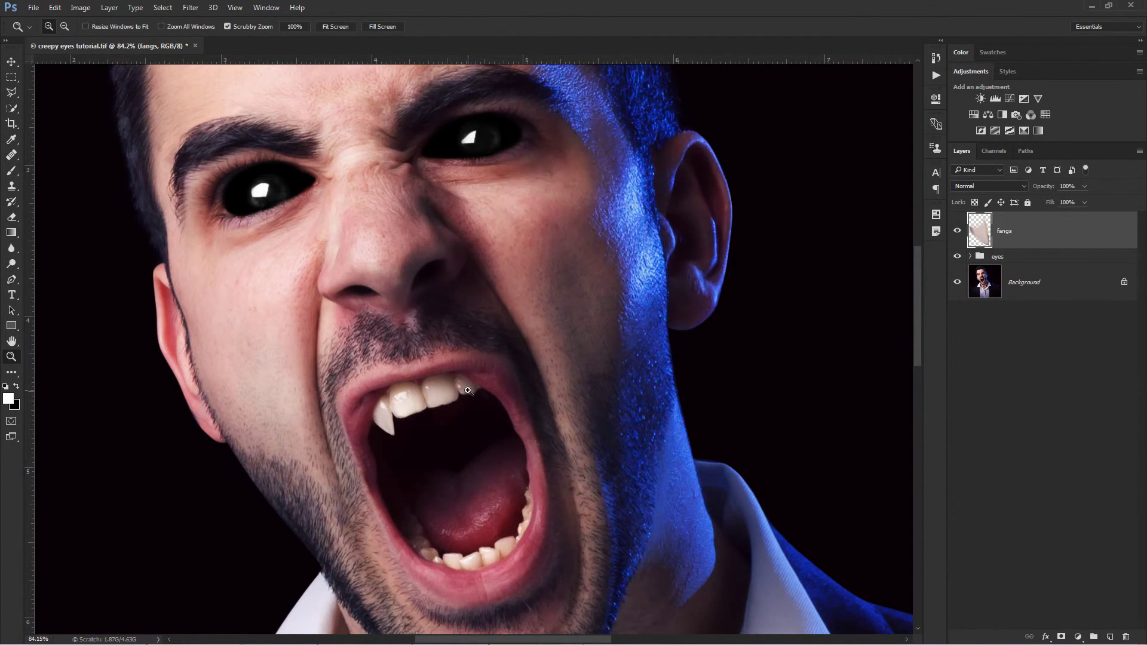
left_click_drag(467, 390, 584, 392)
key("m")
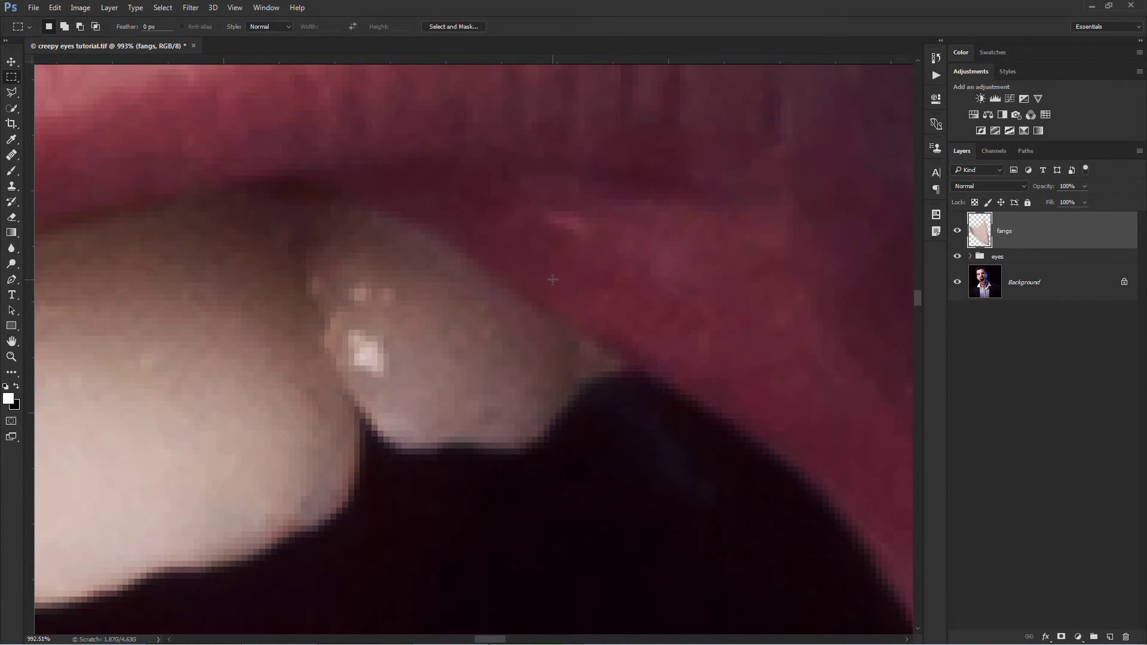
key("p")
key("z")
left_click_drag(466, 330, 418, 325)
key("p")
left_click(407, 294)
left_click(411, 326)
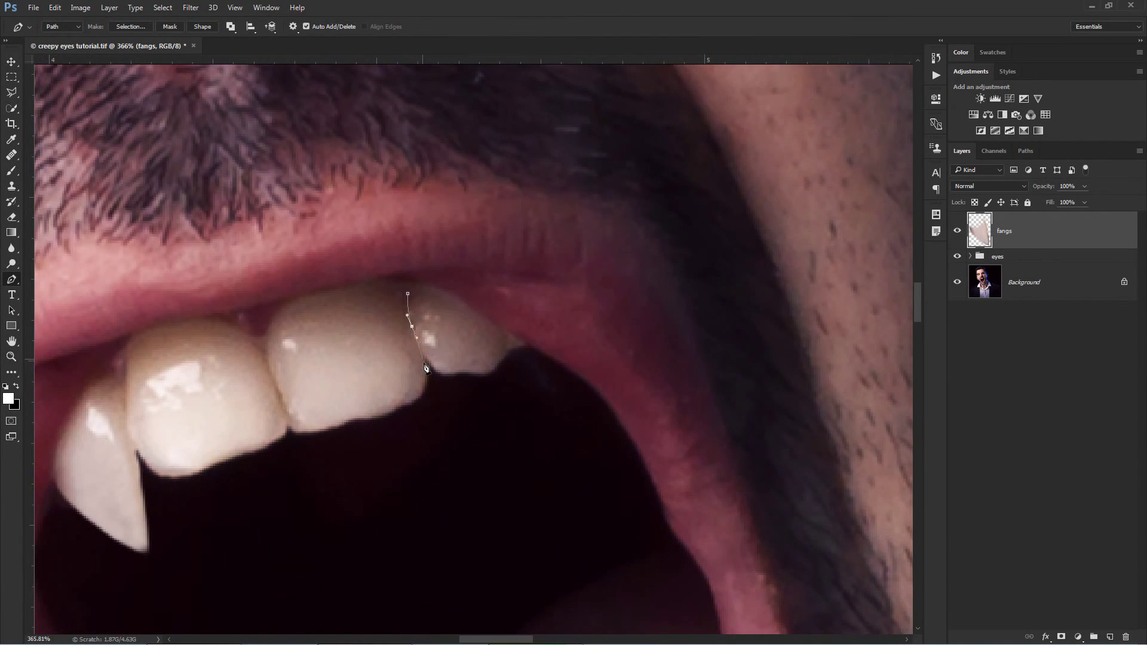
left_click(423, 360)
- Shape the second path into a pointed fang below the tooth and close it around the outer edge and gum line
left_click_drag(477, 439, 499, 394)
left_click(507, 350)
left_click(503, 328)
left_click(475, 310)
left_click(455, 297)
left_click(438, 289)
left_click(421, 285)
left_click(407, 293)
left_click_drag(469, 481, 502, 481)
left_click_drag(559, 397, 580, 474)
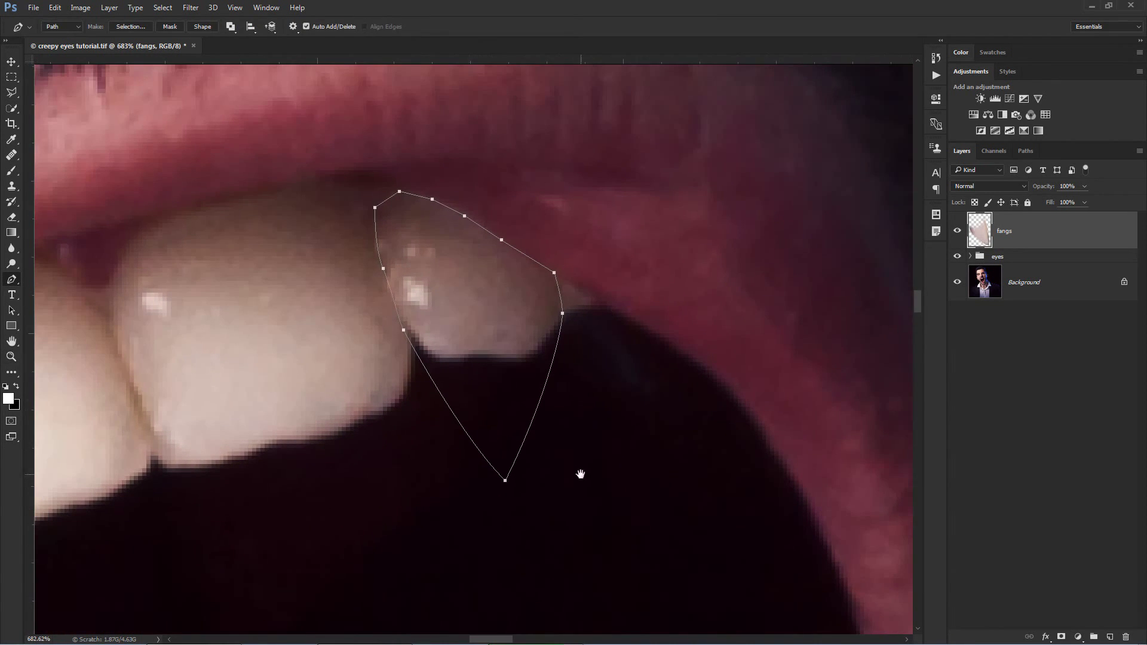
- Turn the second fang path into a new anti-aliased selection with a 0.5-pixel feather
right_click(493, 316)
left_click(513, 361)
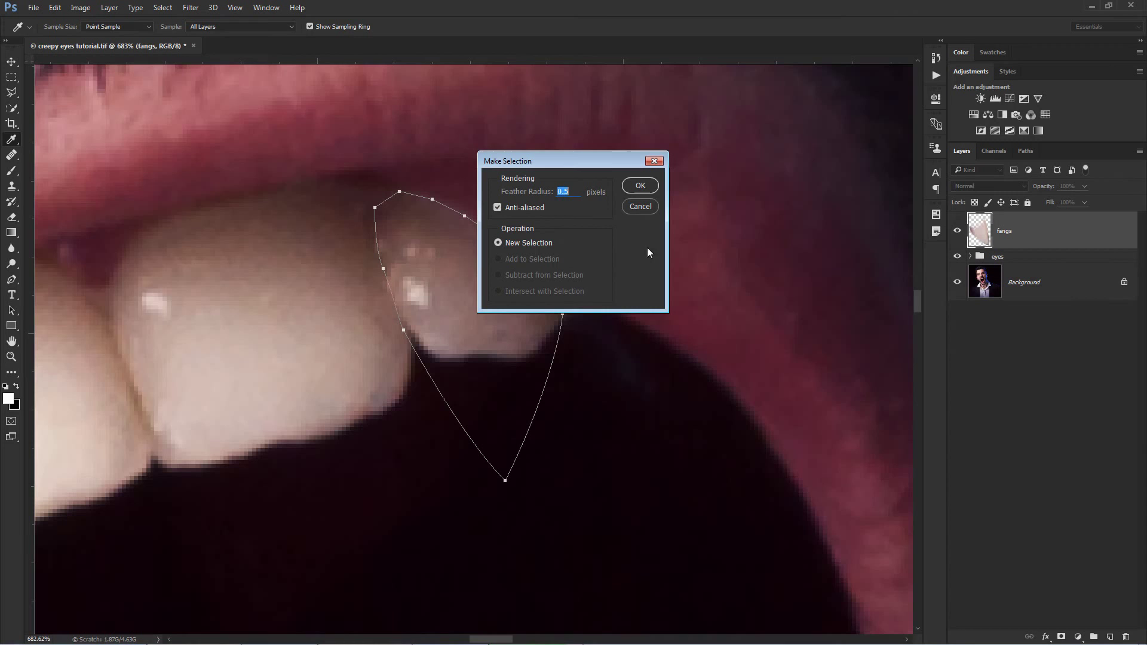
left_click(637, 187)
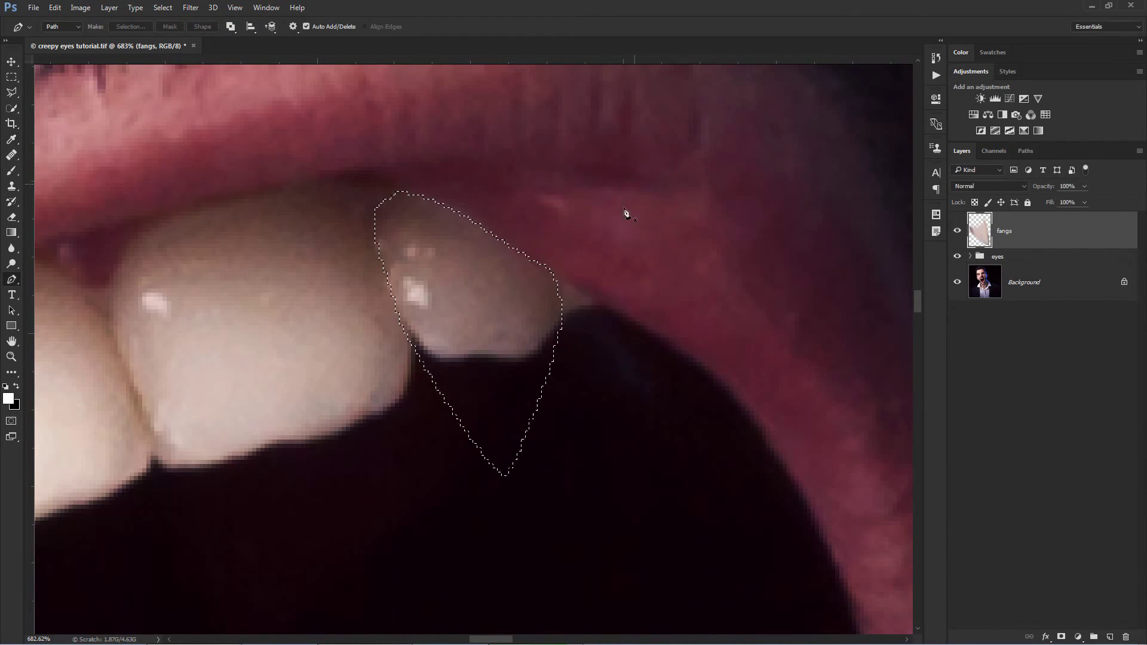
- Clone texture from the small upper tooth with the Clone Stamp down the second fang's outer side to its tip, inside the selection
left_click(9, 189)
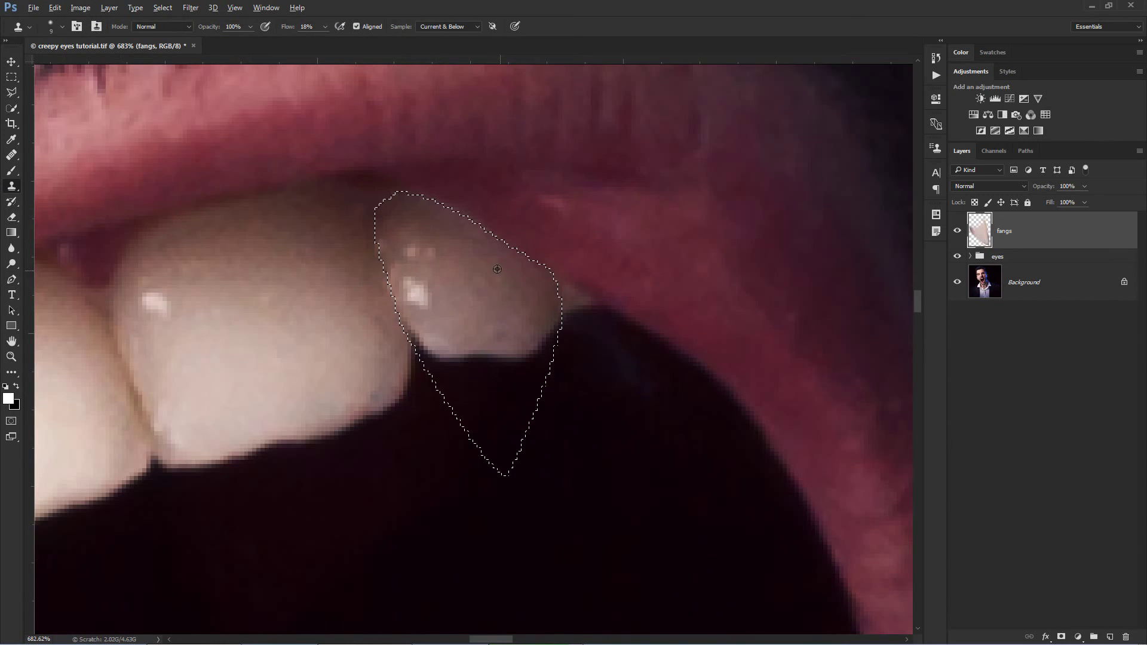
left_click(483, 247, "alt")
mouse_move(535, 298)
left_mouse_down()
mouse_move(544, 359)
mouse_move(552, 326)
mouse_move(547, 349)
left_mouse_up()
left_click(529, 287, "alt")
mouse_move(547, 308)
left_mouse_down()
mouse_move(537, 402)
mouse_move(542, 375)
left_mouse_up()
left_click(528, 333, "alt")
mouse_move(517, 331)
left_mouse_down()
mouse_move(520, 373)
mouse_move(513, 311)
mouse_move(519, 373)
mouse_move(427, 365)
mouse_move(468, 351)
mouse_move(525, 400)
mouse_move(492, 386)
mouse_move(502, 454)
left_mouse_up()
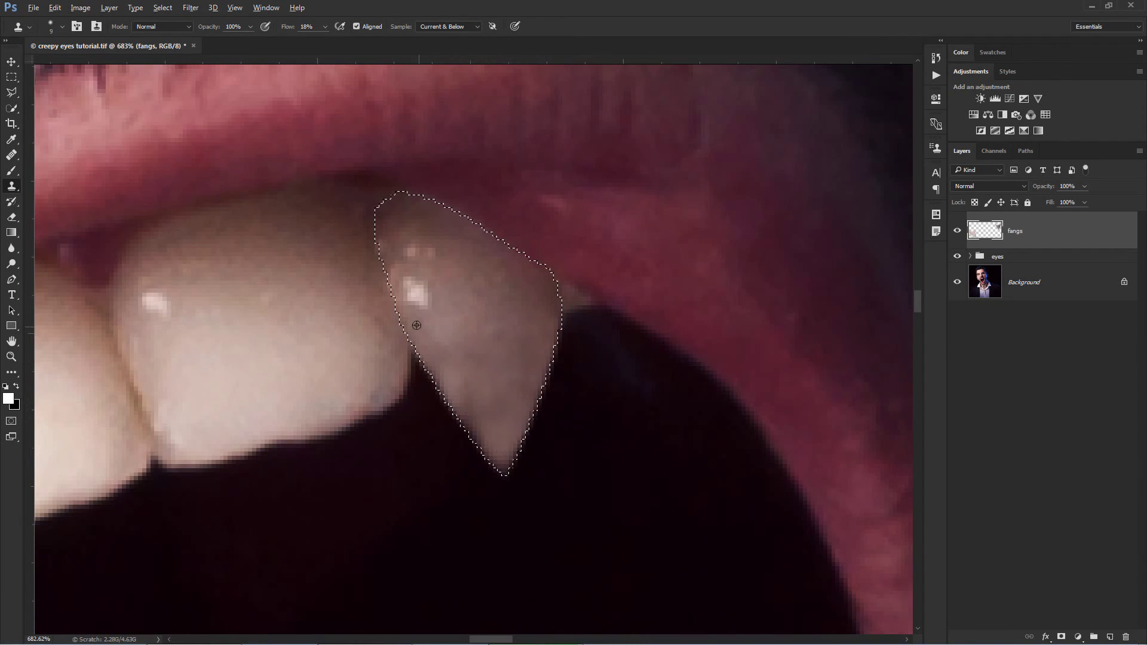
- Clone tooth texture over the second fang's inner edge and lower part, and clear the selection
left_click(416, 325, "alt")
left_click_drag(453, 407, 510, 418)
key("ctrl+d")
key("z")
mouse_move(501, 319)
left_mouse_down()
mouse_move(424, 344)
mouse_move(391, 335)
left_mouse_up()
key("s")
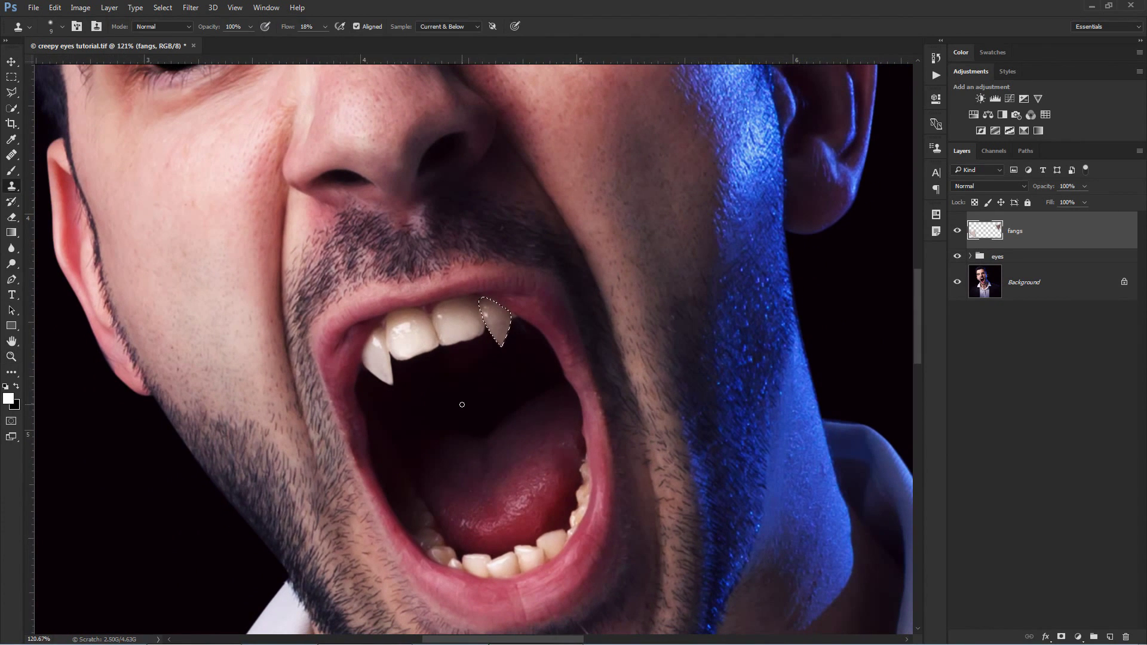
left_click(10, 77)
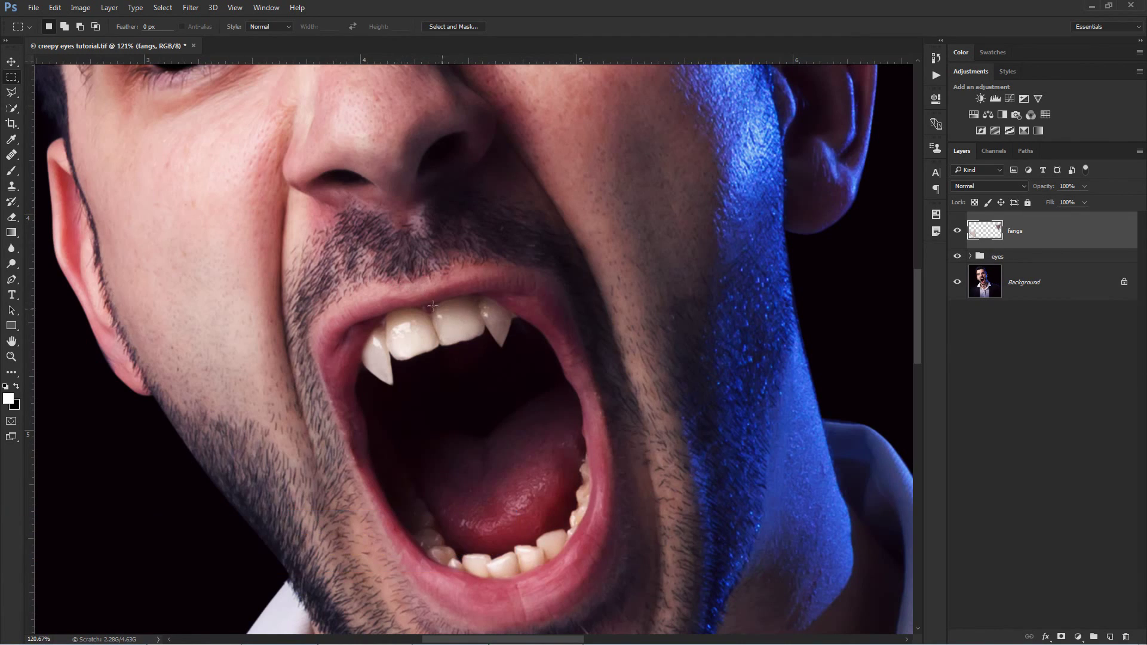
- Examine the finished fangs in the context of the whole face and the second fang's texture up close
key("z")
mouse_move(399, 285)
left_mouse_down()
mouse_move(372, 304)
mouse_move(394, 302)
left_mouse_up()
key("m")
key("space")
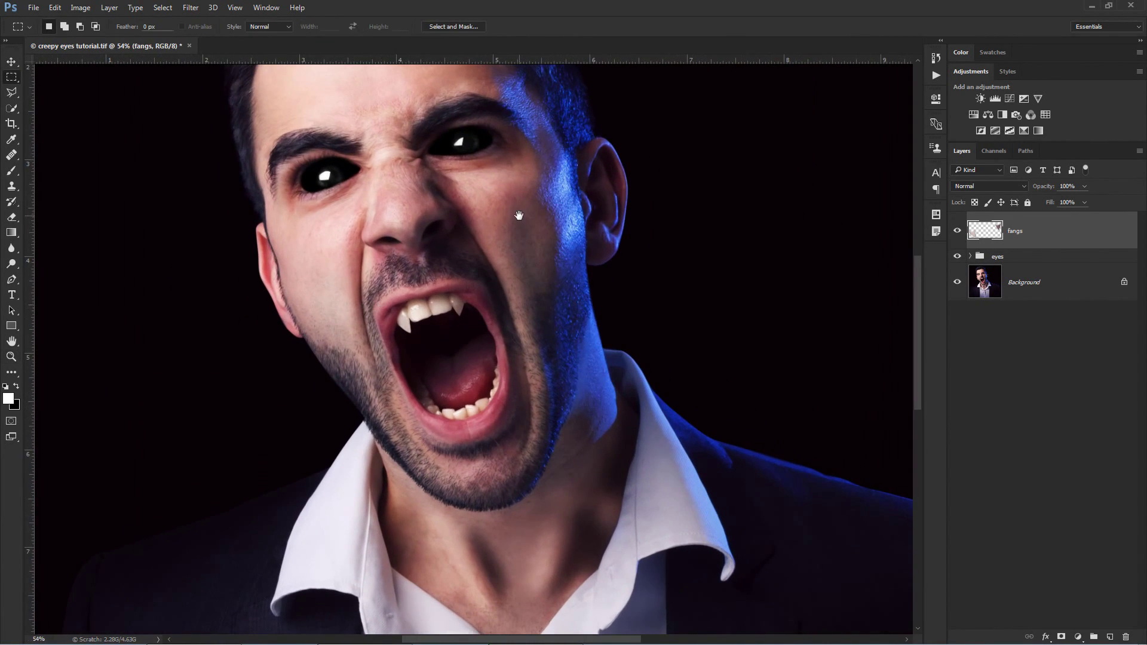
left_click_drag(519, 215, 515, 275)
key("z")
left_click_drag(455, 370, 568, 382)
key("m")
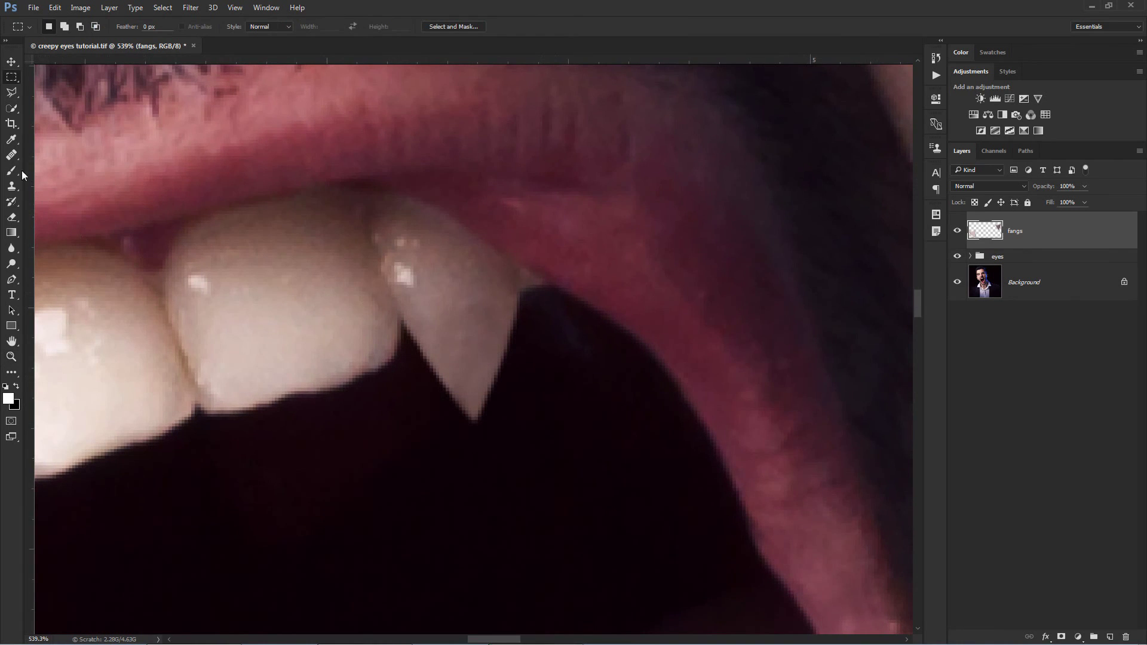
left_click(12, 186)
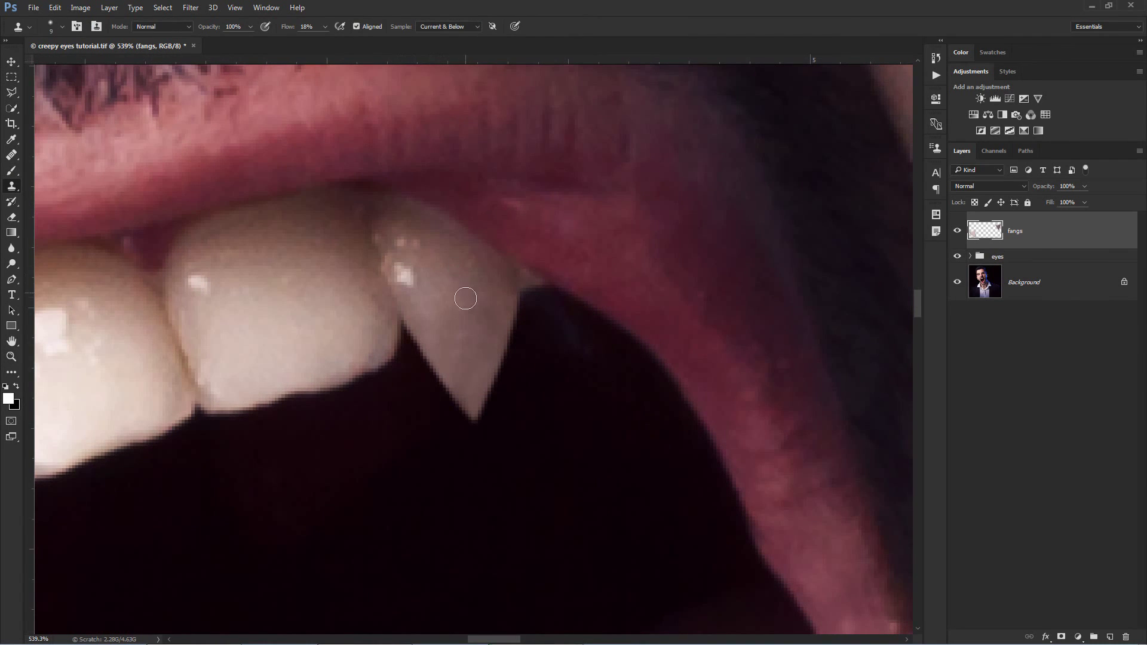
key("ctrl+space")
left_click_drag(442, 275, 332, 299)
left_click_drag(451, 249, 495, 356)
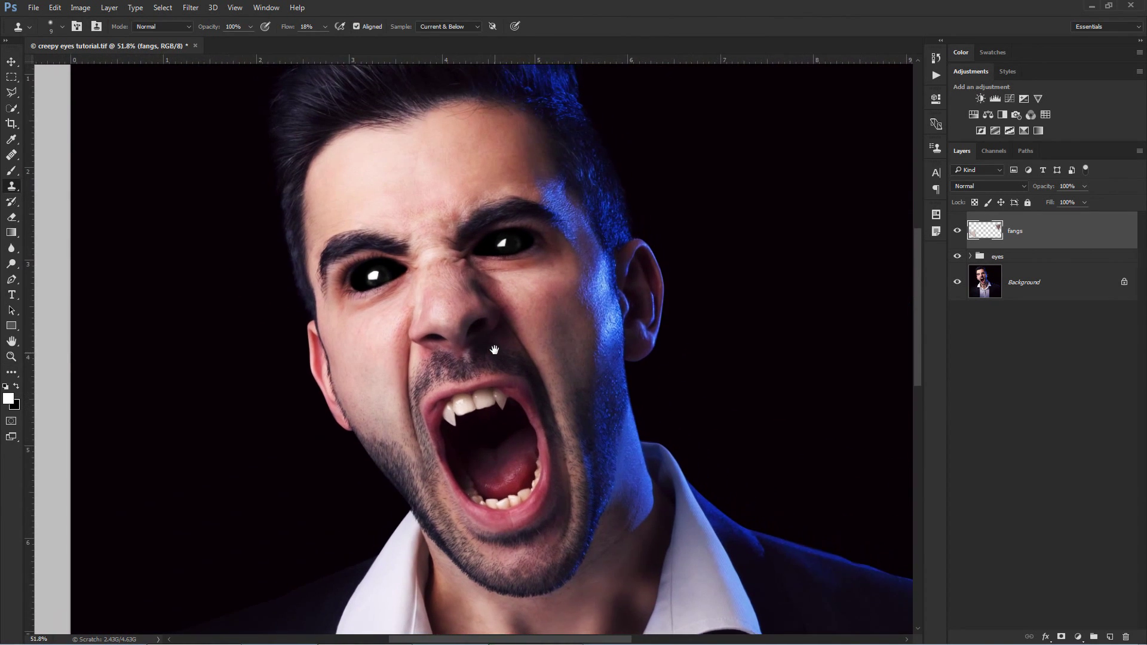